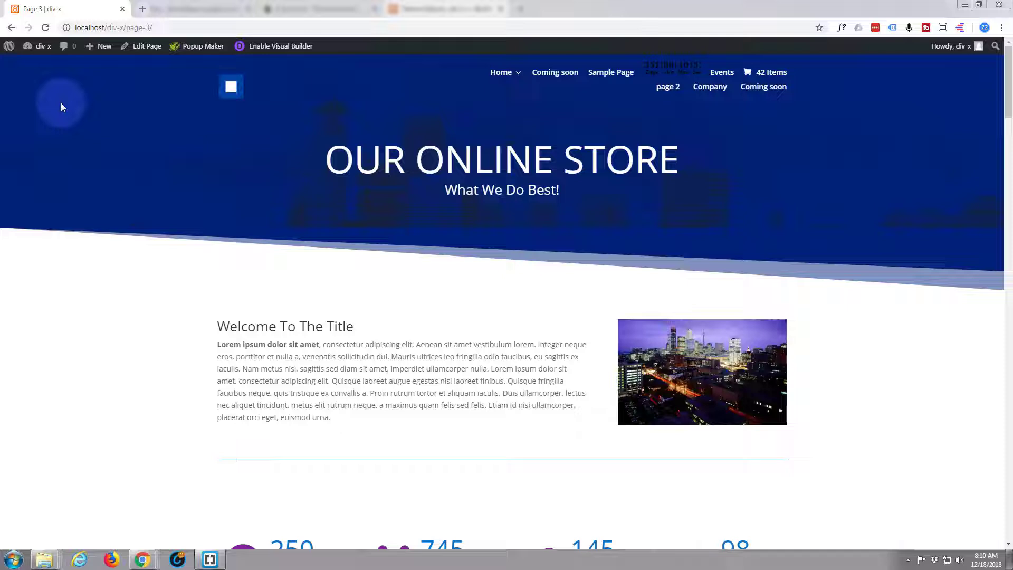
# - Go to the Dashboard from the admin bar, then open Divi's Theme Options
pyautogui.moveTo(15, 48)
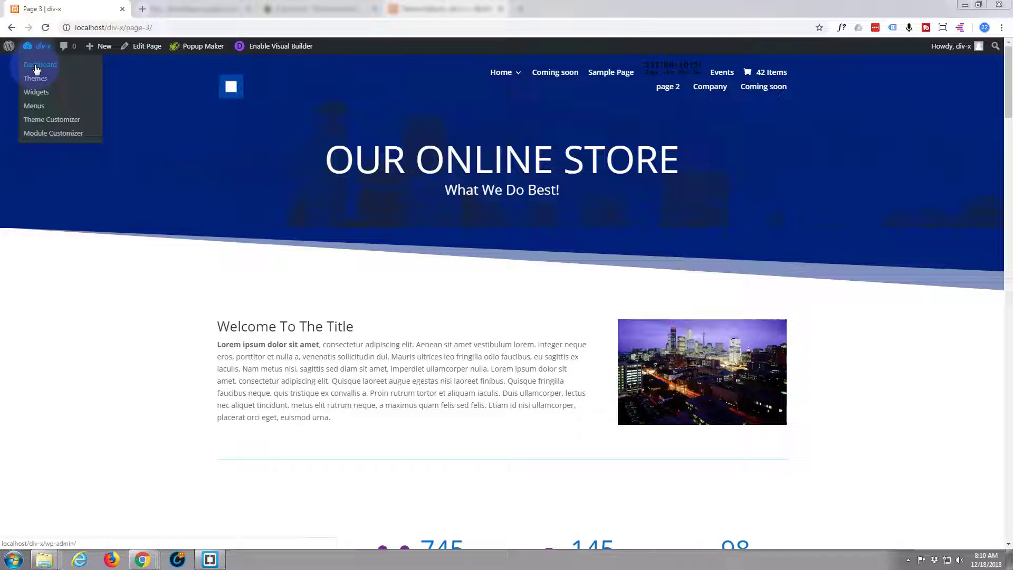
pyautogui.click(36, 69)
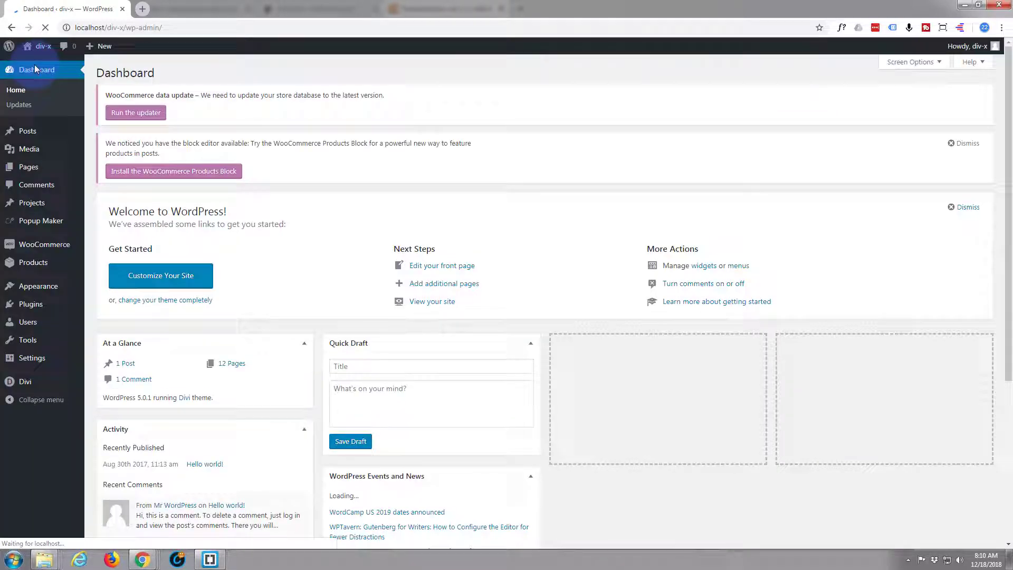
pyautogui.moveTo(30, 387)
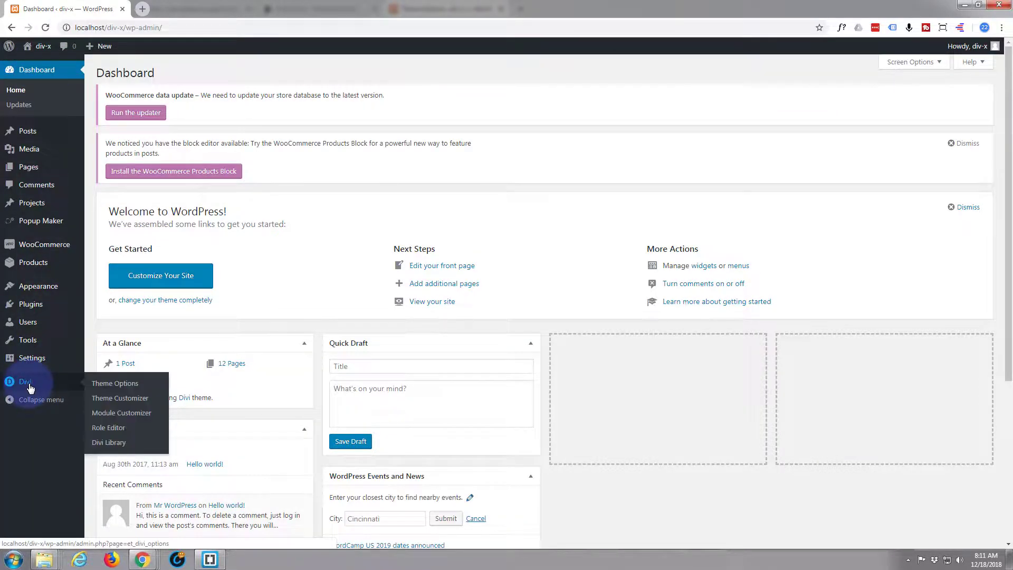
pyautogui.click(115, 384)
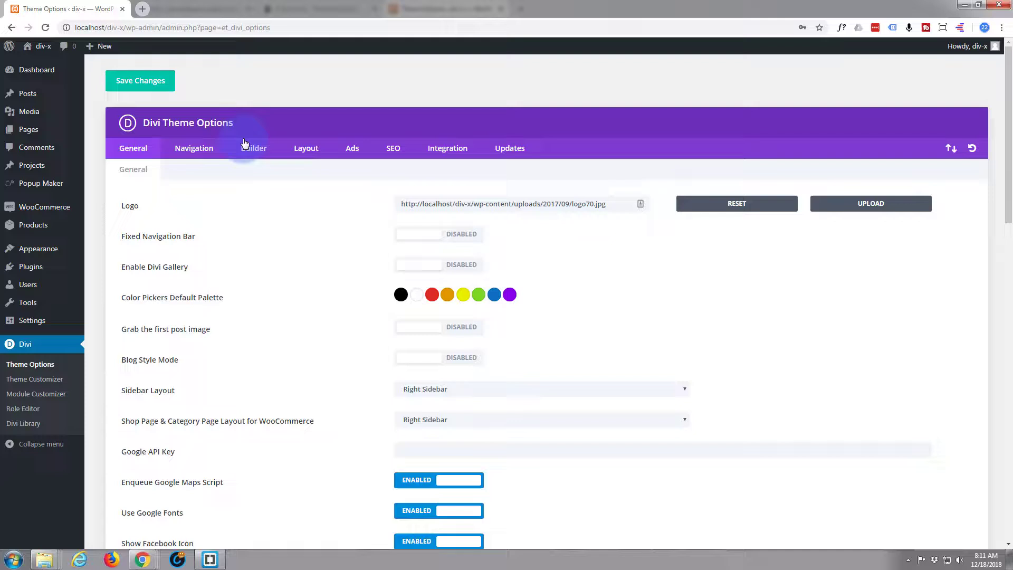
# - Switch to the Integration tab and review the code fields, including the Font Awesome head link
pyautogui.click(452, 153)
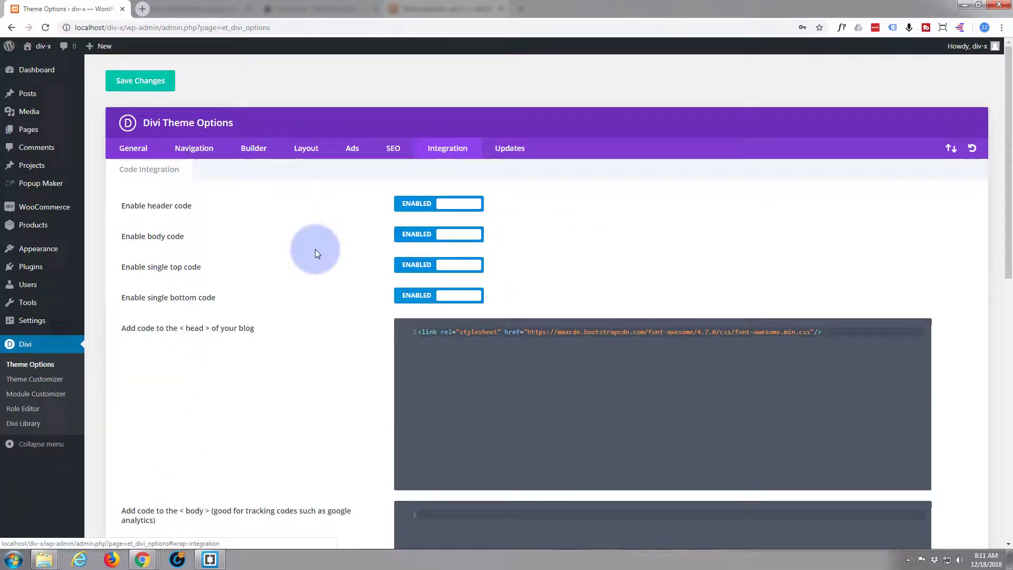
pyautogui.scroll(-1, 315, 249)
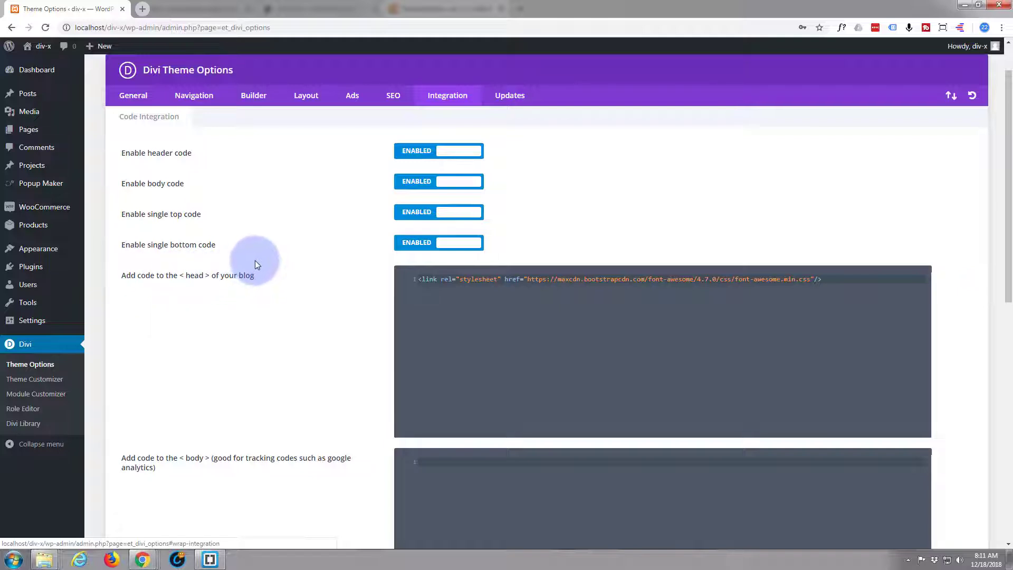
pyautogui.scroll(-1, 255, 264)
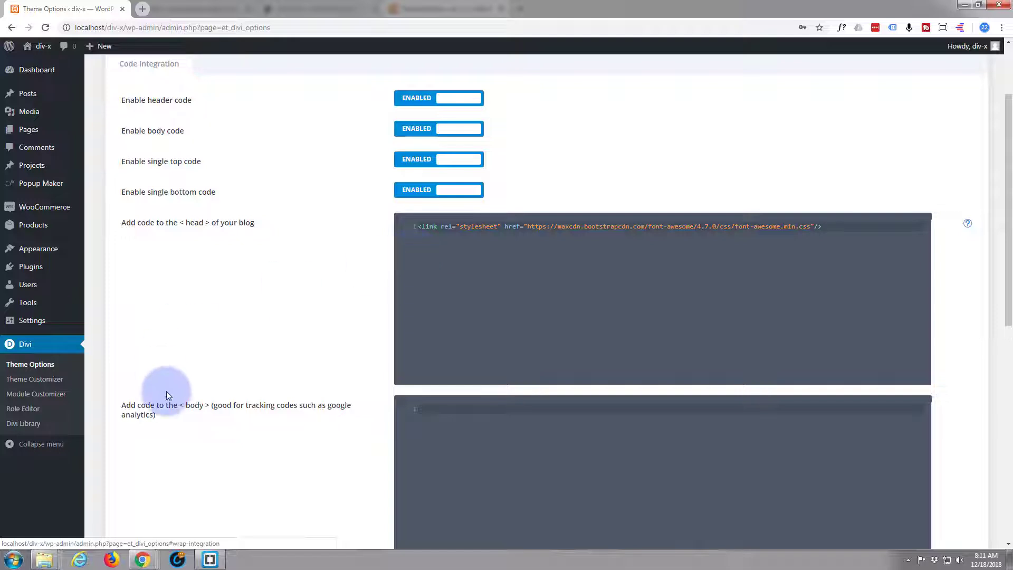
pyautogui.scroll(-4, 476, 442)
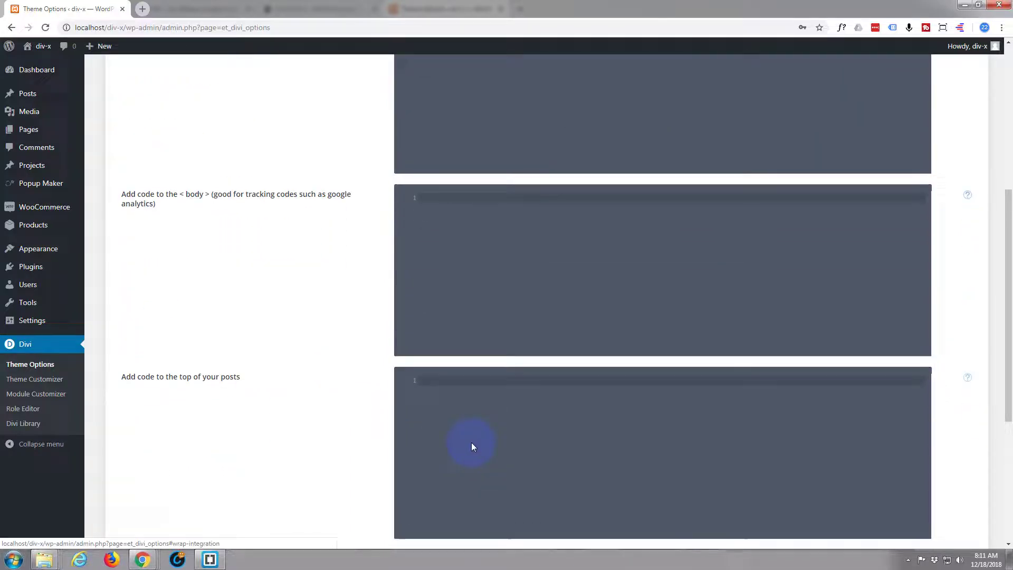
pyautogui.scroll(3, 179, 428)
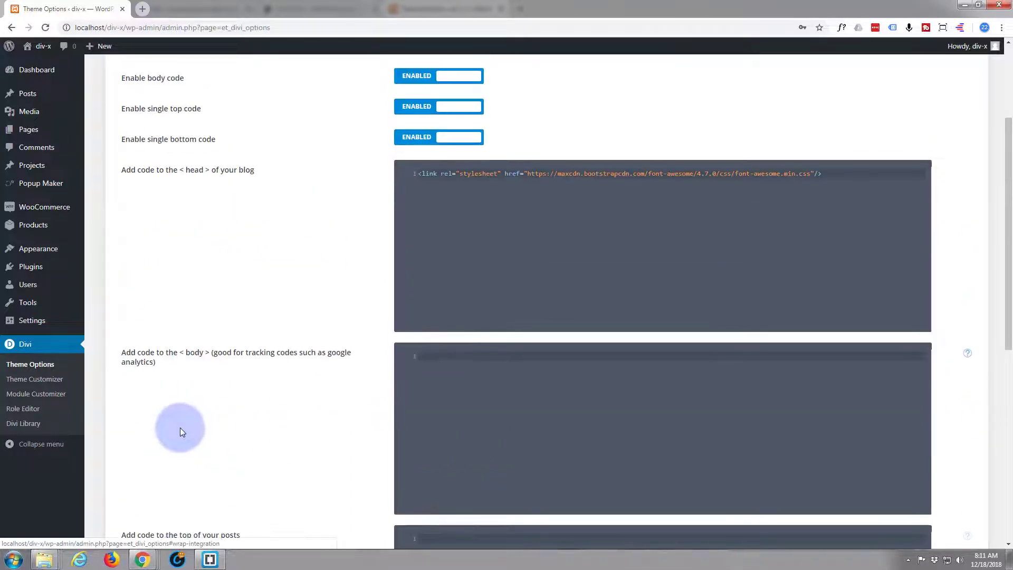
pyautogui.scroll(3, 180, 432)
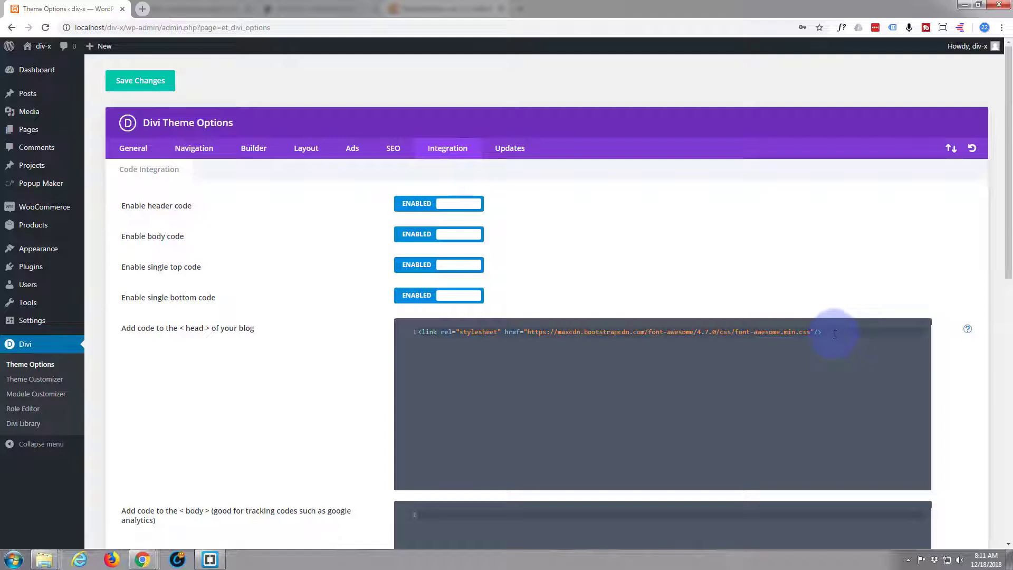
# - Paste the viewport meta tag on a new head-code line, then undo the paste
pyautogui.press('Return')
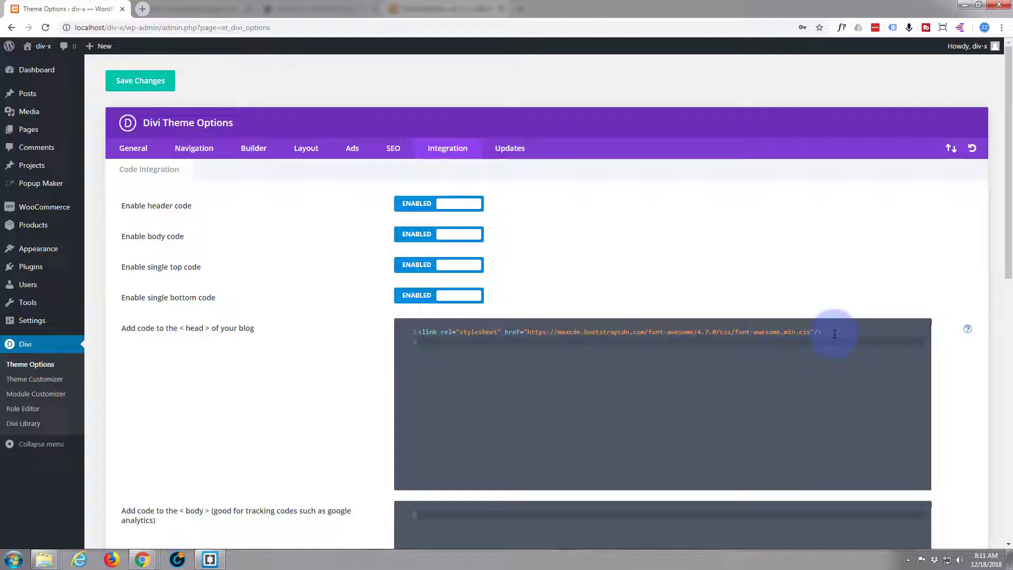
pyautogui.write('<meta name="viewport" content="width=device-width, initial-scale=1.0"/>')
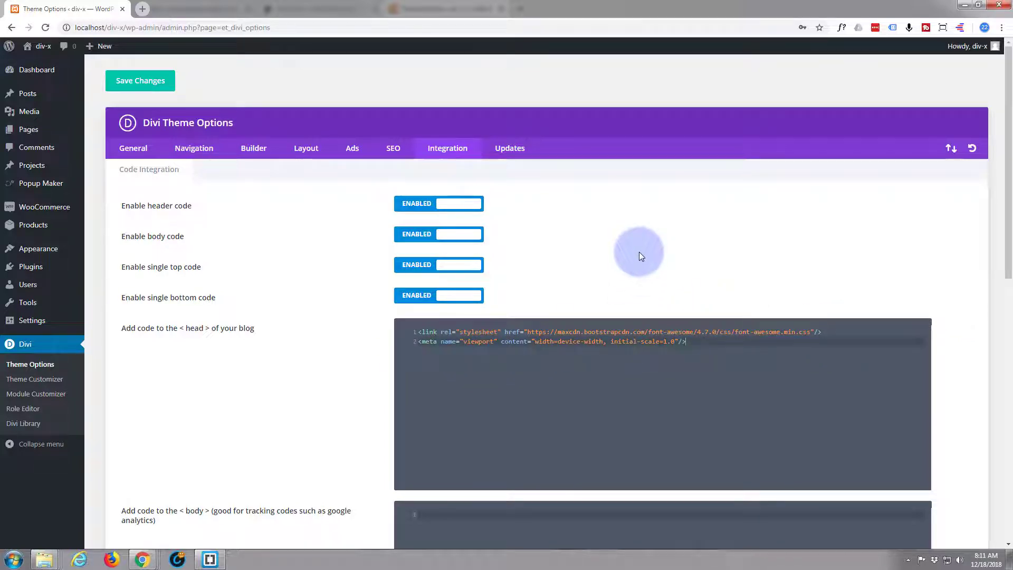
pyautogui.hotkey('ctrl', 'z')
pyautogui.scroll(-1, 639, 252)
pyautogui.scroll(-3, 639, 252)
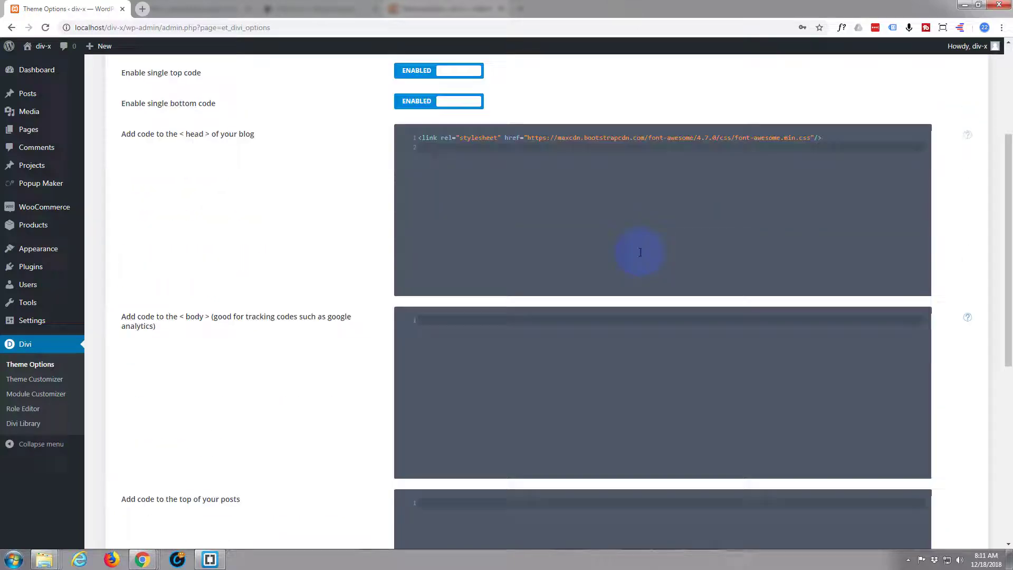
pyautogui.scroll(4, 622, 248)
# - Open the live site in a new tab and navigate to Page 3
pyautogui.moveTo(42, 47)
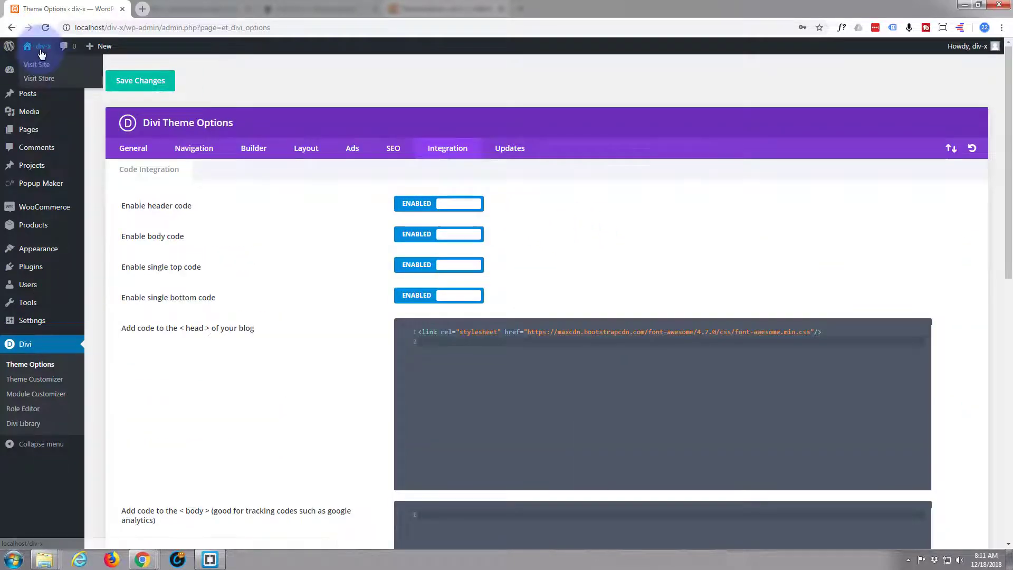
pyautogui.middleClick(44, 65)
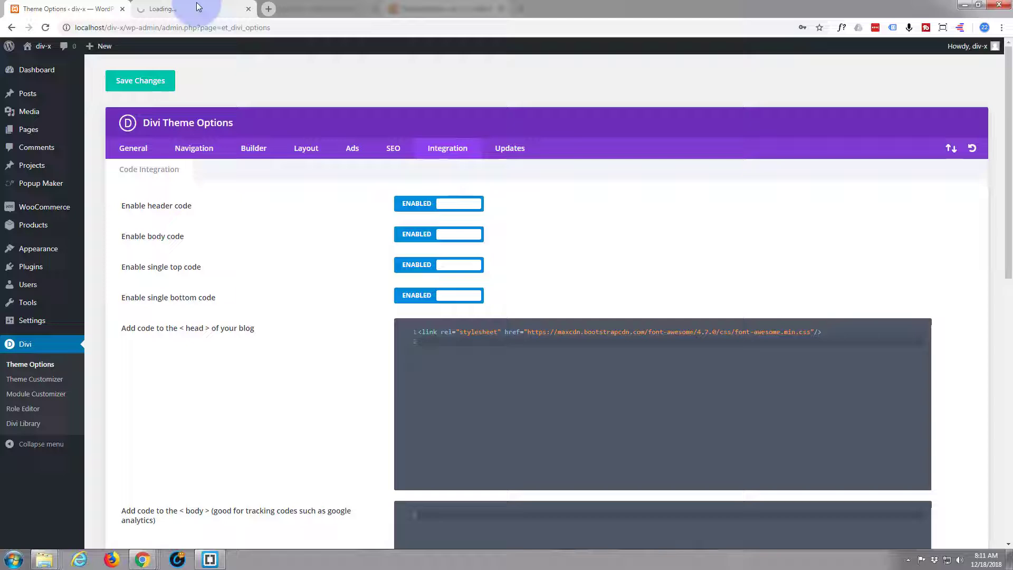
pyautogui.click(198, 8)
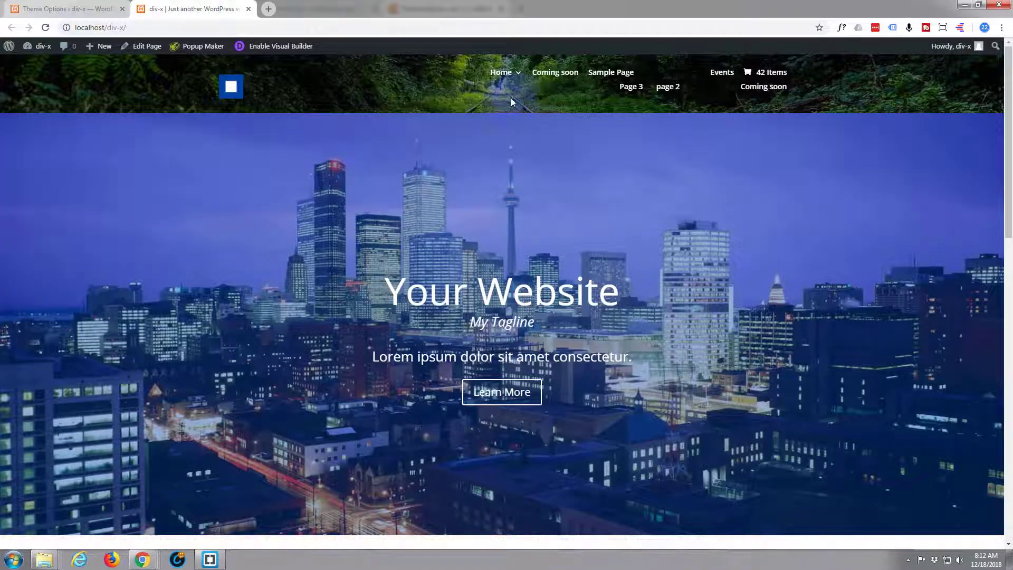
pyautogui.click(622, 88)
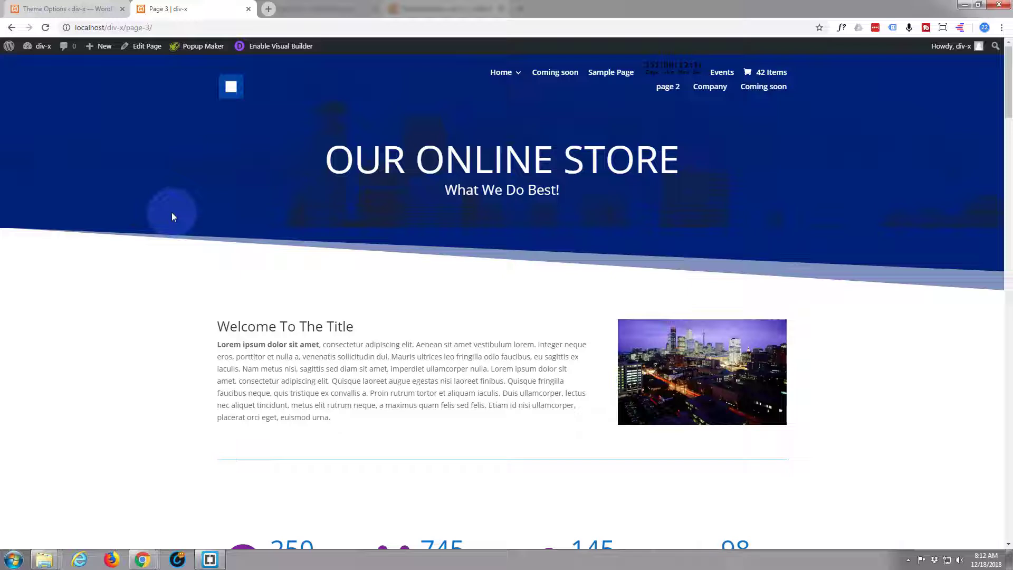
pyautogui.scroll(-1, 171, 212)
pyautogui.scroll(1, 168, 213)
# - Inspect Page 3 in DevTools, enlarge the Elements panel and scroll to the document top
pyautogui.rightClick(171, 173)
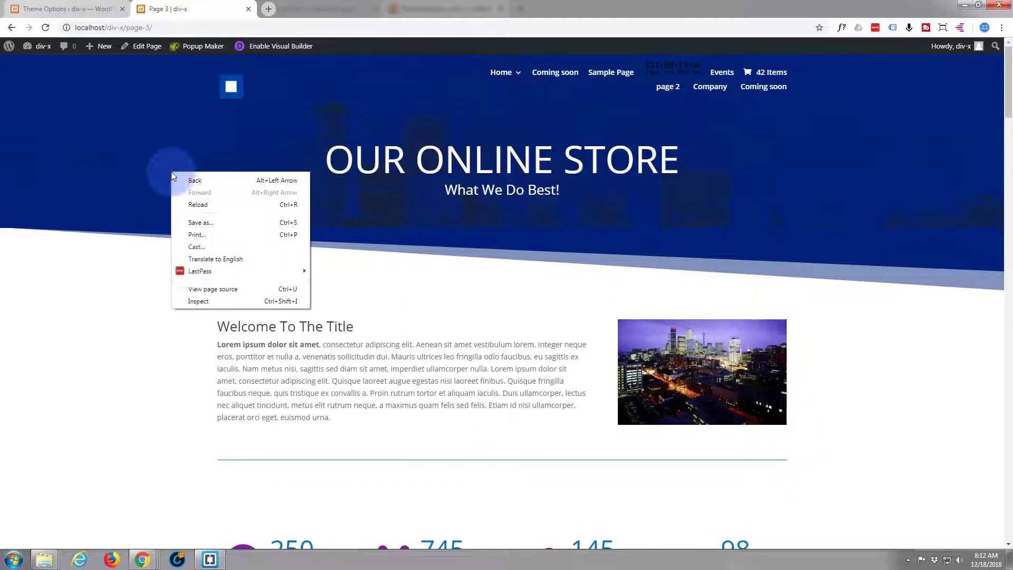
pyautogui.click(203, 302)
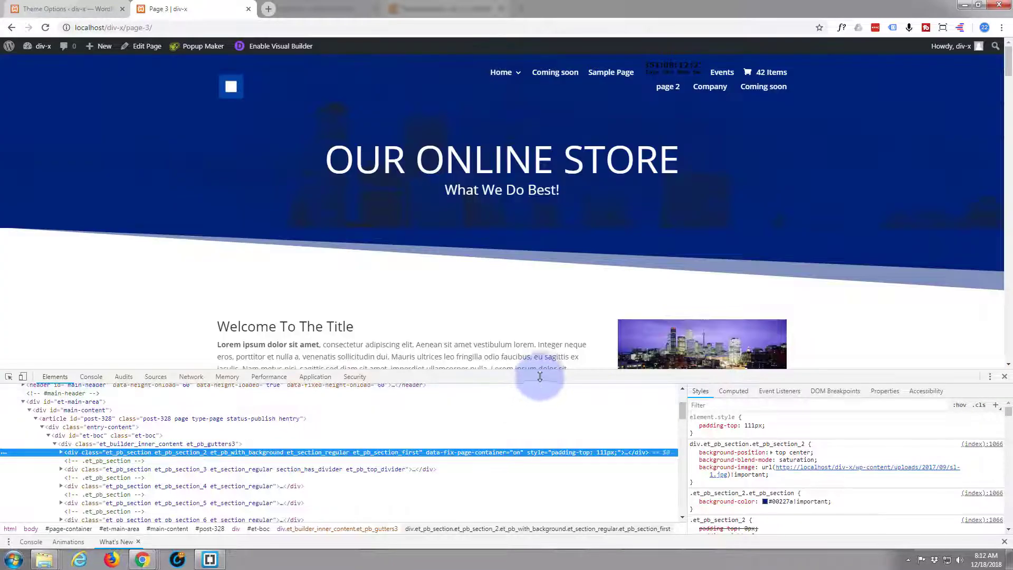
pyautogui.moveTo(538, 372); pyautogui.dragTo(583, 205)
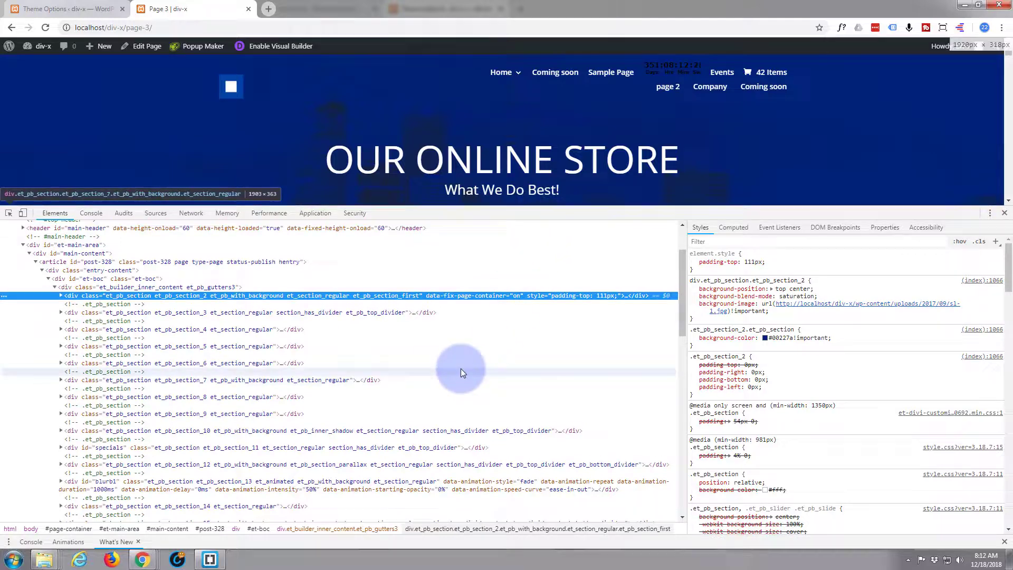
pyautogui.scroll(3, 460, 370)
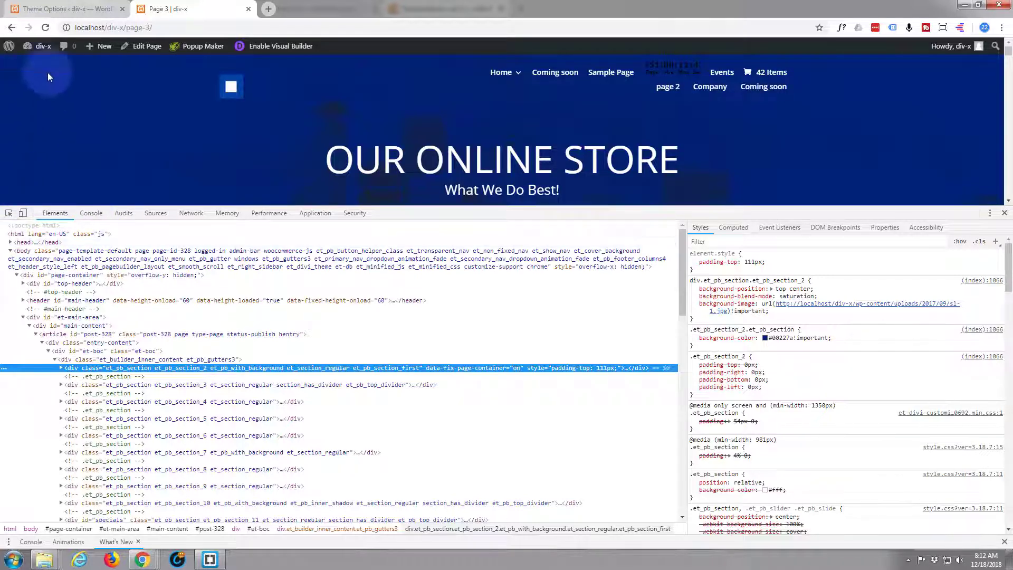
# - Switch to the Theme Options tab, then return to the Page 3 tab with DevTools
pyautogui.click(60, 10)
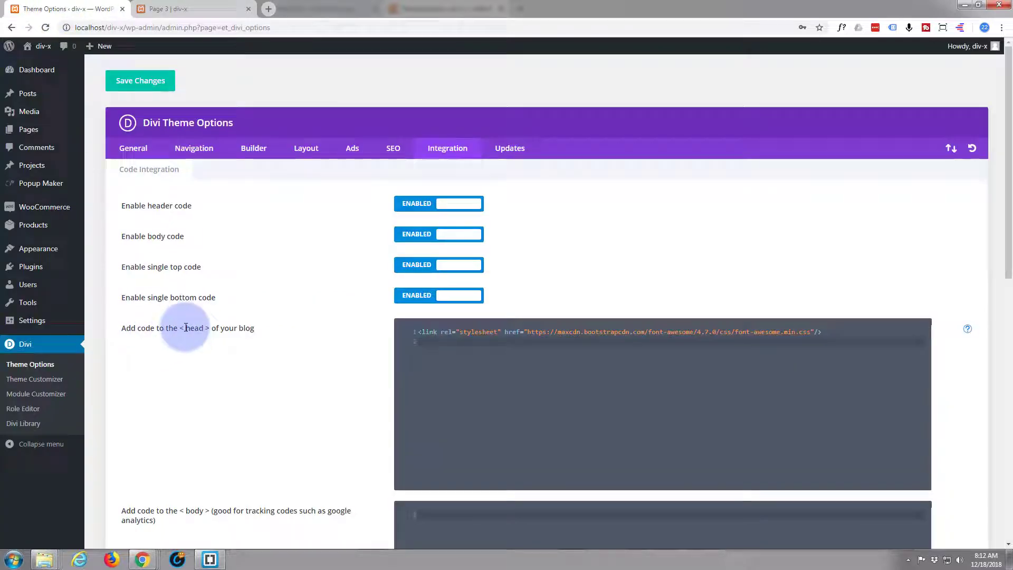
pyautogui.click(215, 10)
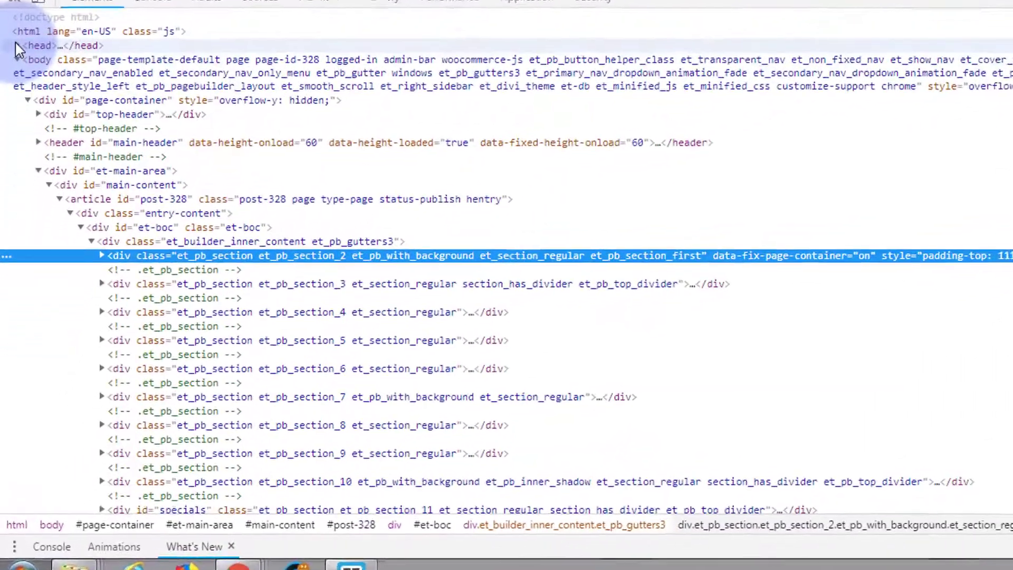
# - Expand the head element and locate the existing viewport meta tag among its tags
pyautogui.click(17, 34)
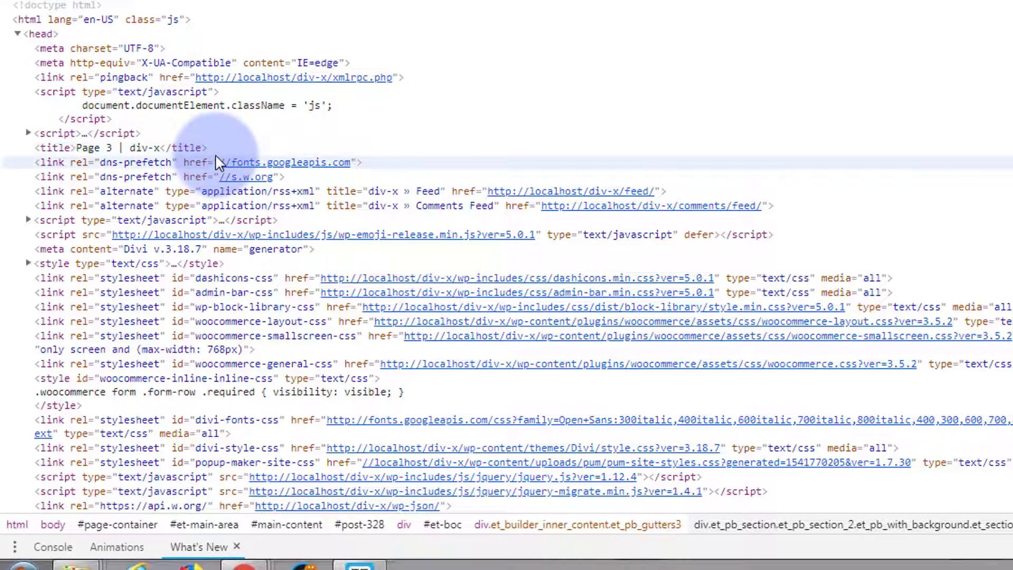
pyautogui.scroll(-3, 219, 161)
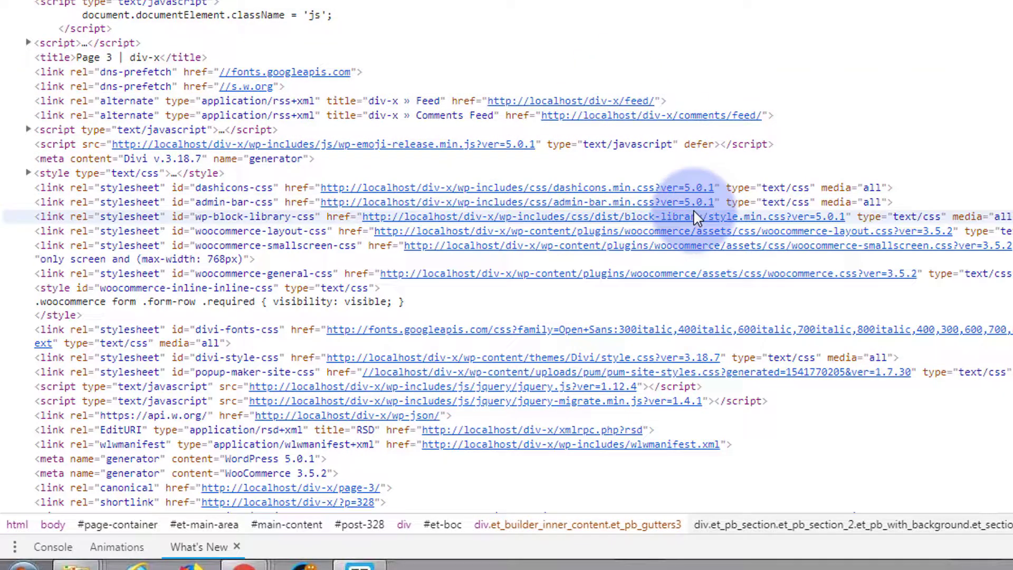
pyautogui.scroll(-3, 495, 226)
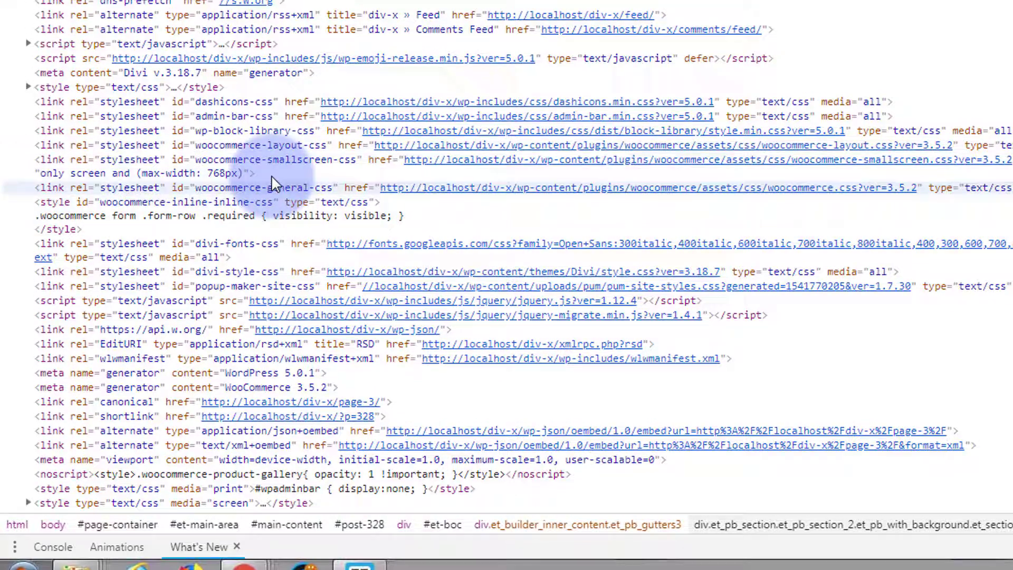
pyautogui.scroll(3, 271, 179)
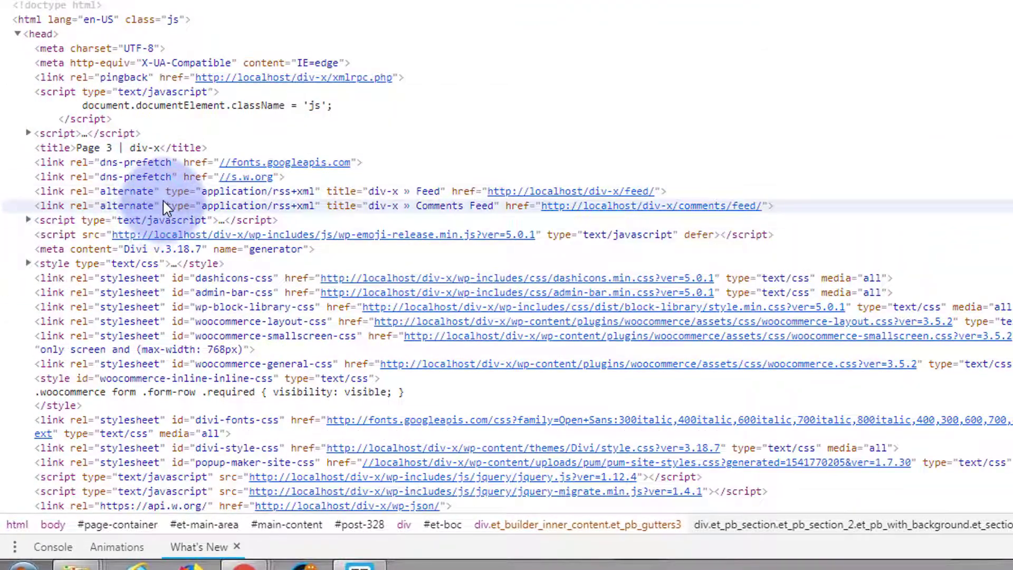
pyautogui.scroll(-4, 162, 200)
pyautogui.scroll(-2, 341, 165)
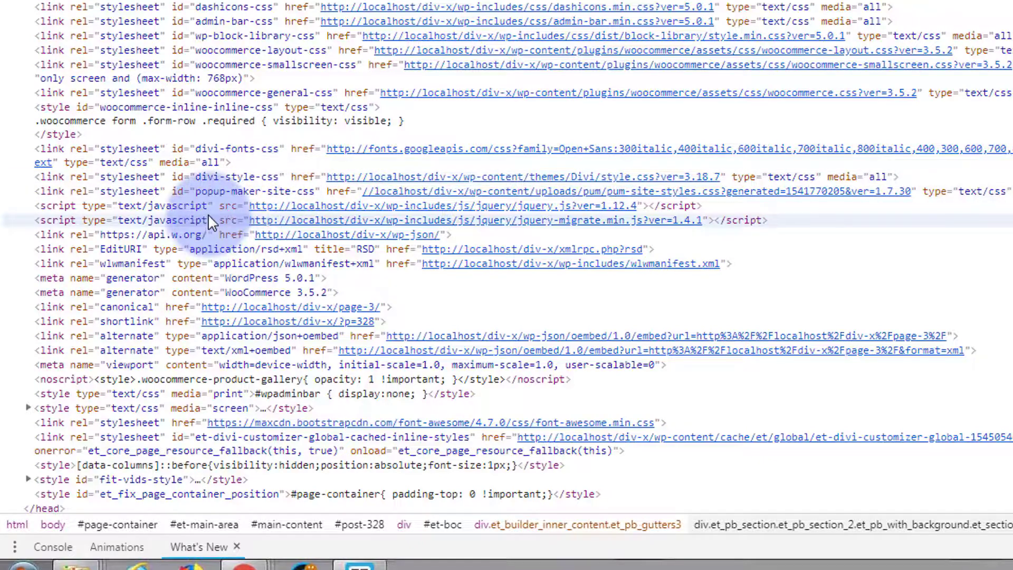
pyautogui.scroll(-3, 208, 214)
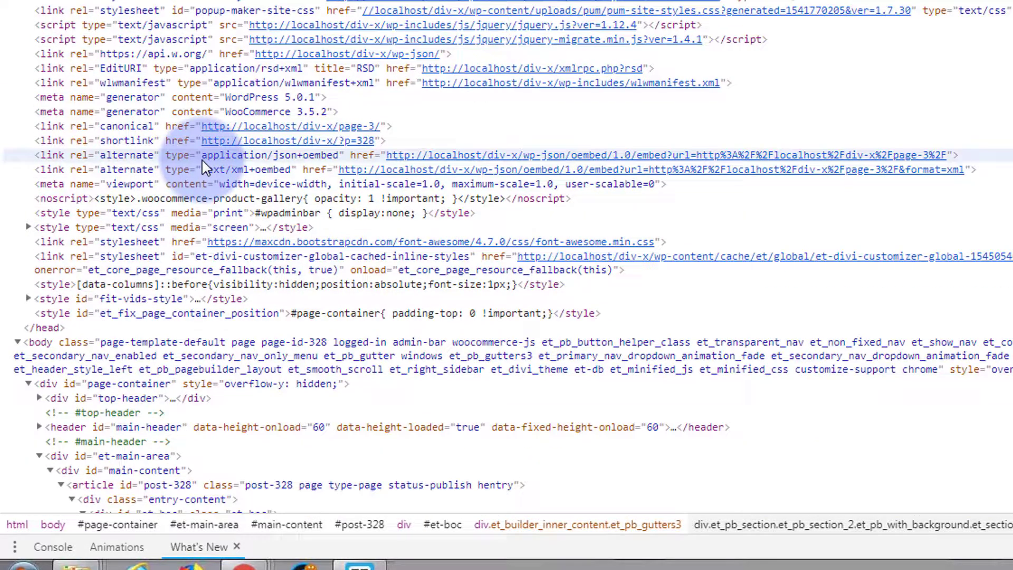
pyautogui.scroll(-1, 202, 154)
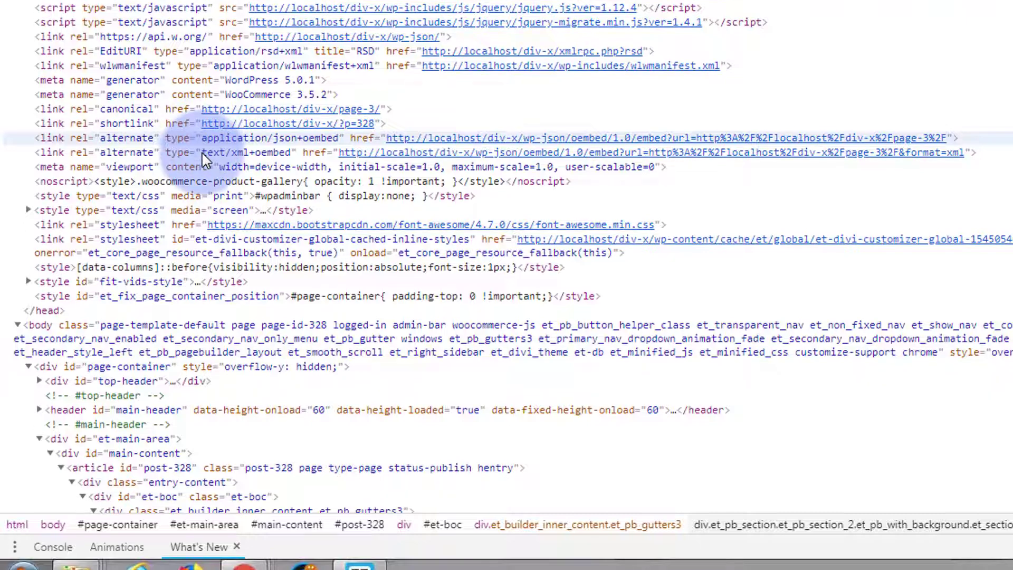
pyautogui.scroll(-1, 202, 151)
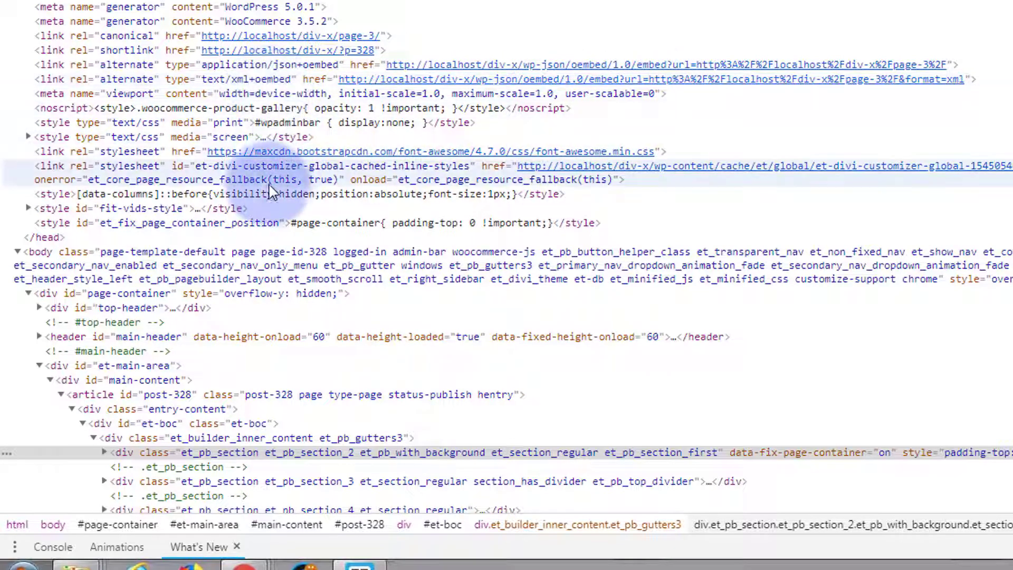
pyautogui.scroll(4, 260, 182)
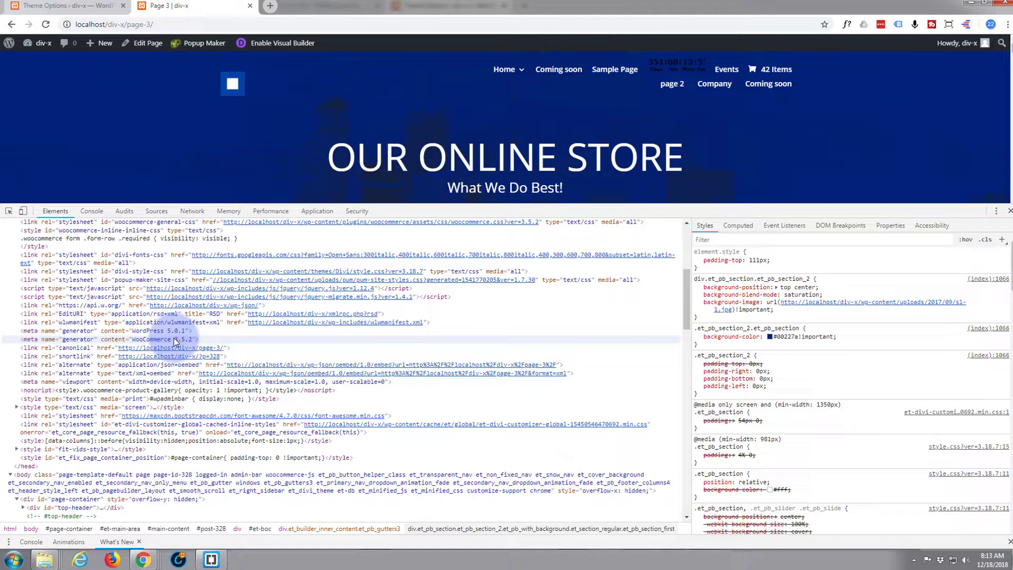
pyautogui.scroll(3, 289, 253)
pyautogui.scroll(4, 175, 343)
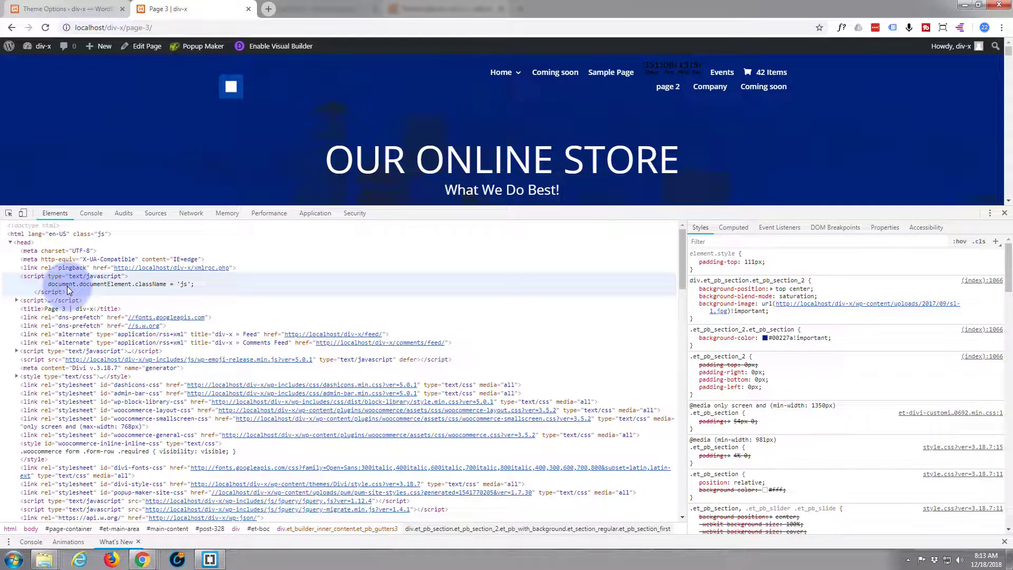
pyautogui.scroll(-3, 65, 289)
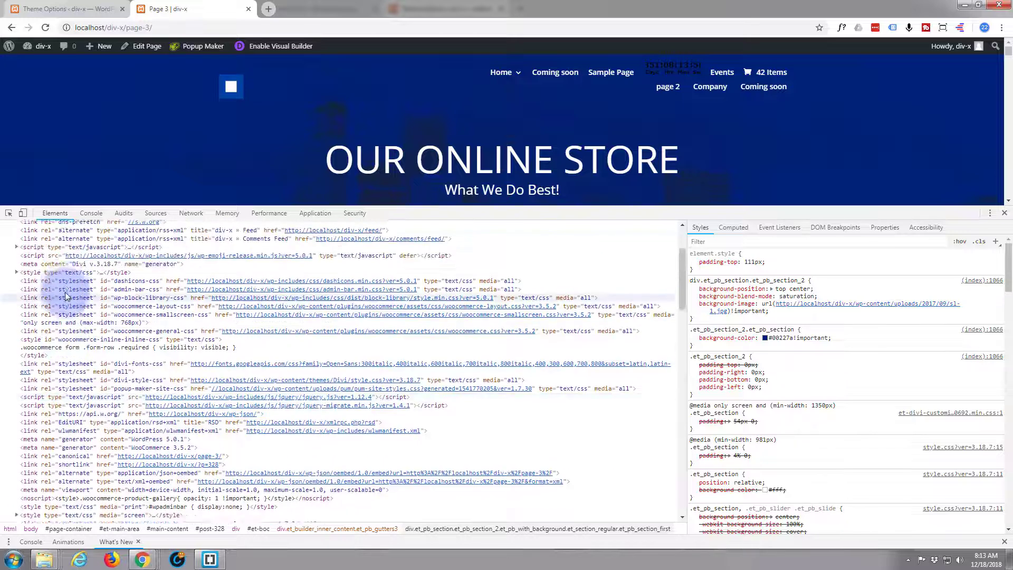
pyautogui.scroll(3, 65, 292)
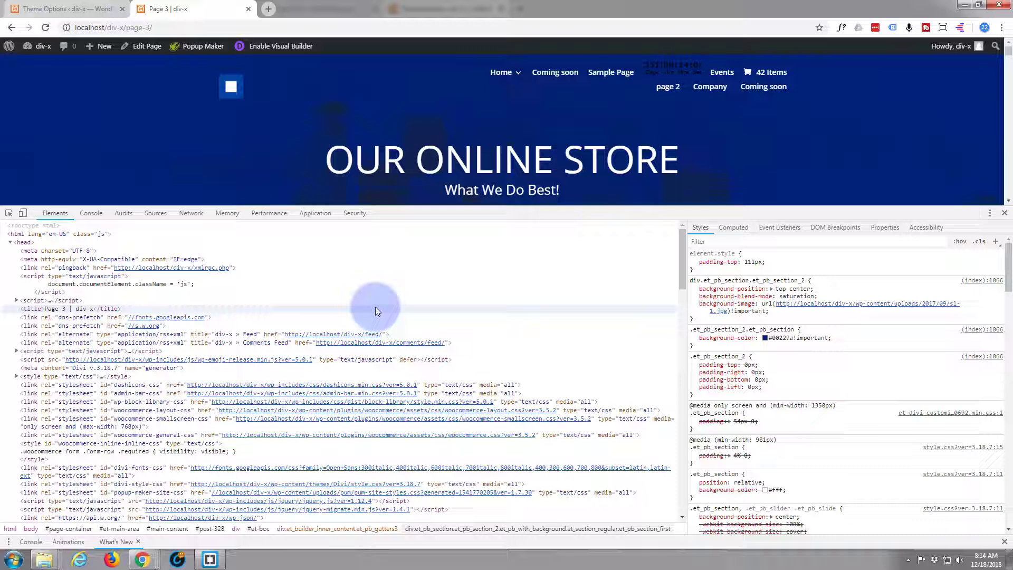
pyautogui.scroll(-2, 375, 306)
pyautogui.scroll(-2, 468, 135)
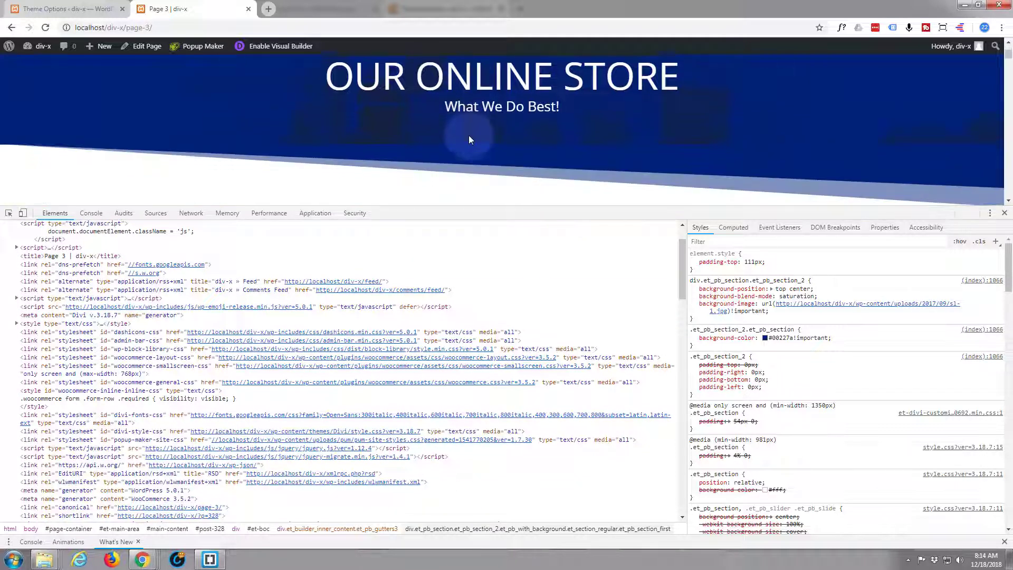
pyautogui.scroll(-7, 468, 137)
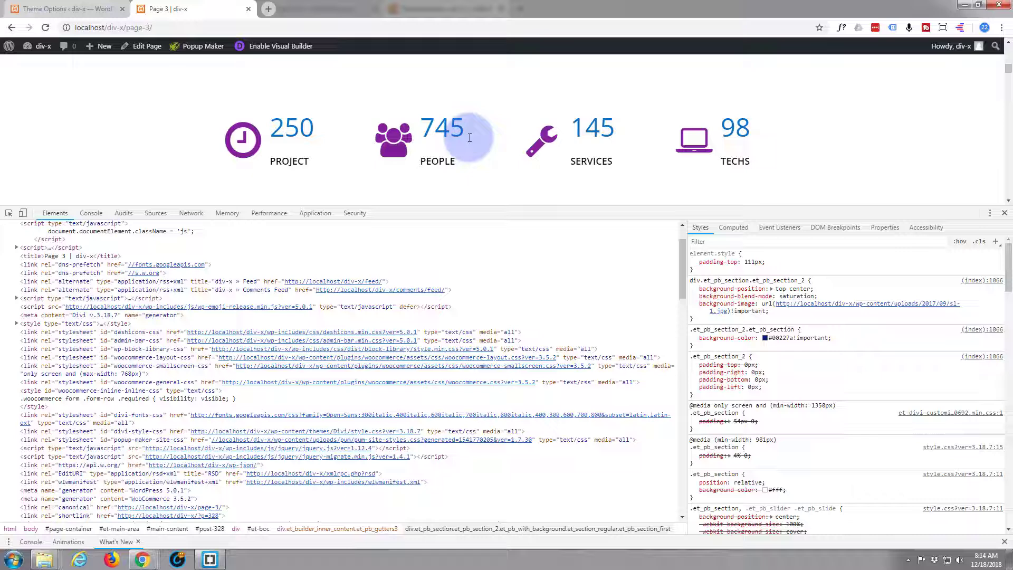
pyautogui.scroll(-2, 468, 137)
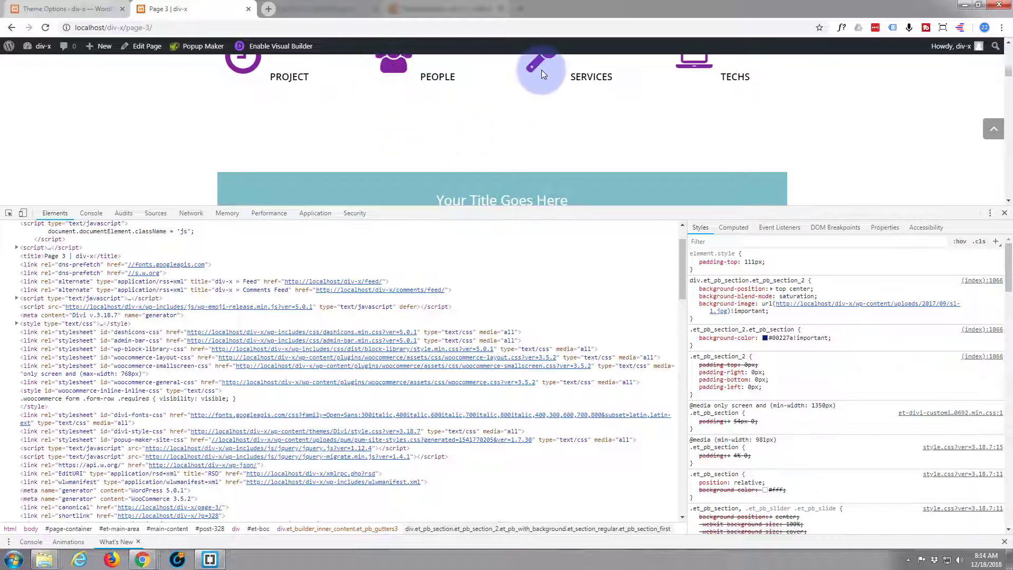
pyautogui.scroll(-5, 505, 119)
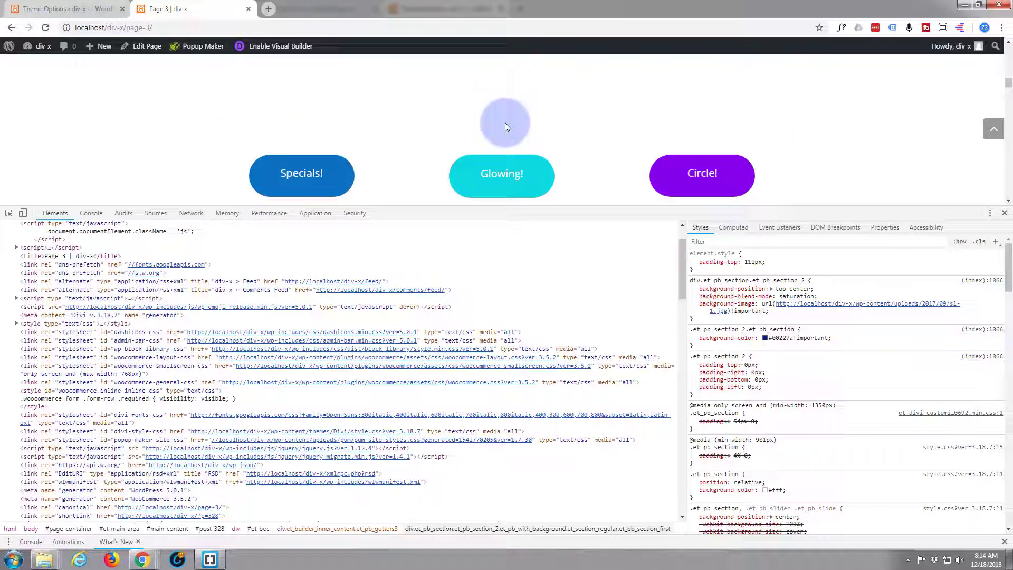
pyautogui.scroll(-3, 505, 122)
pyautogui.scroll(-1, 211, 413)
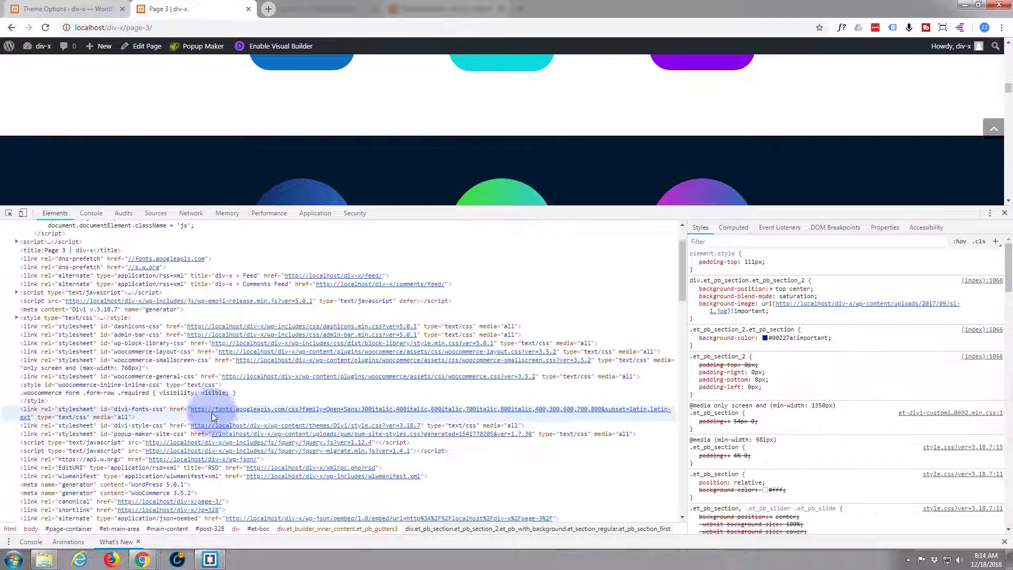
pyautogui.scroll(-4, 211, 414)
pyautogui.scroll(-3, 212, 415)
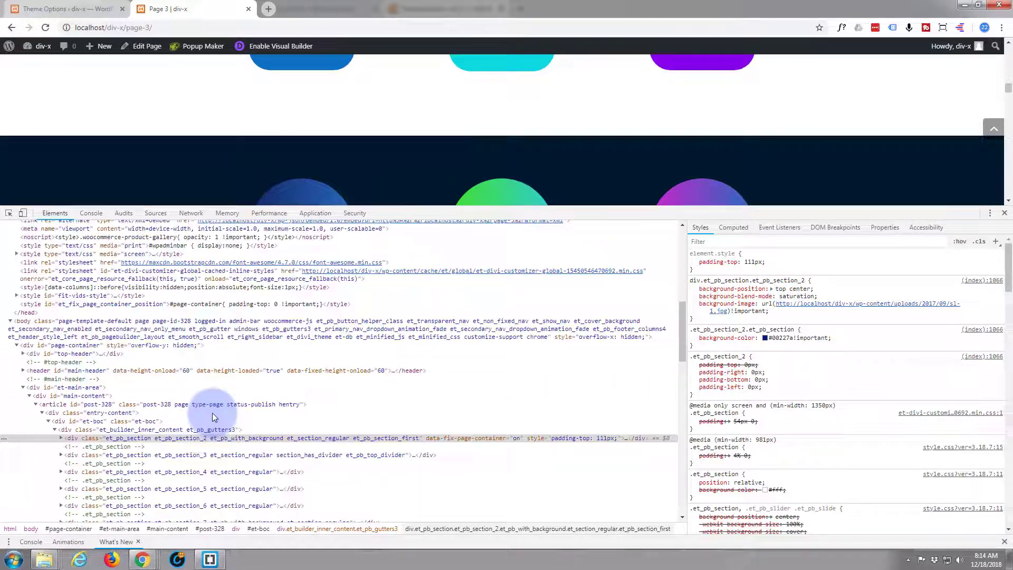
pyautogui.scroll(6, 212, 415)
pyautogui.scroll(2, 213, 416)
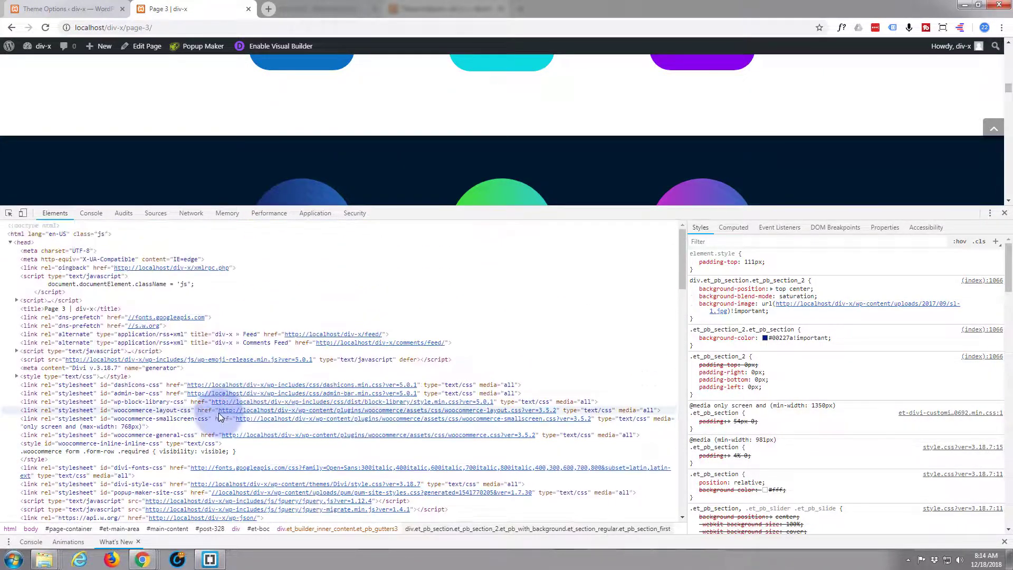
# - Close DevTools and scroll Page 3 back up to its OUR ONLINE STORE header
pyautogui.click(1004, 212)
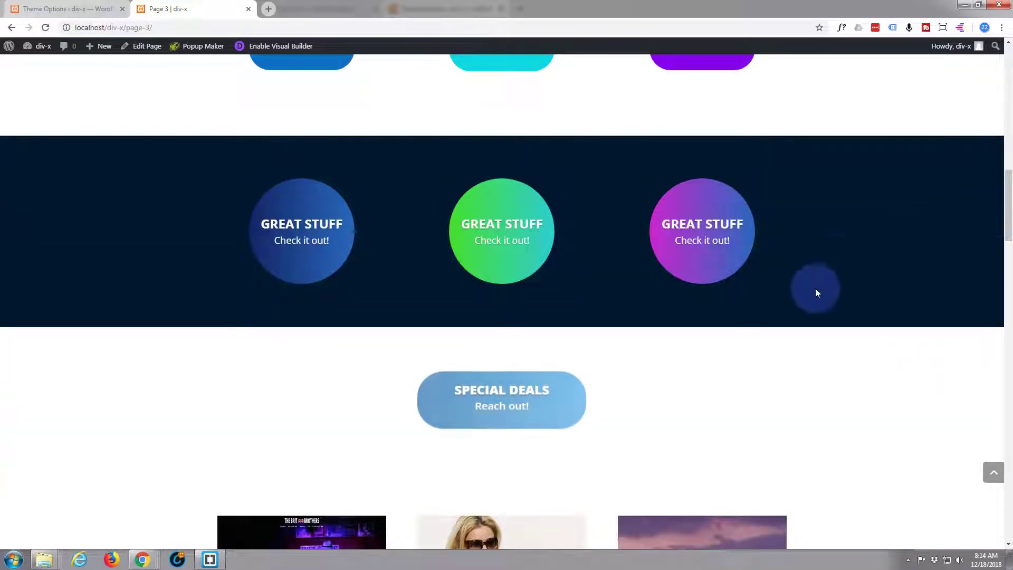
pyautogui.scroll(5, 815, 286)
pyautogui.scroll(10, 818, 286)
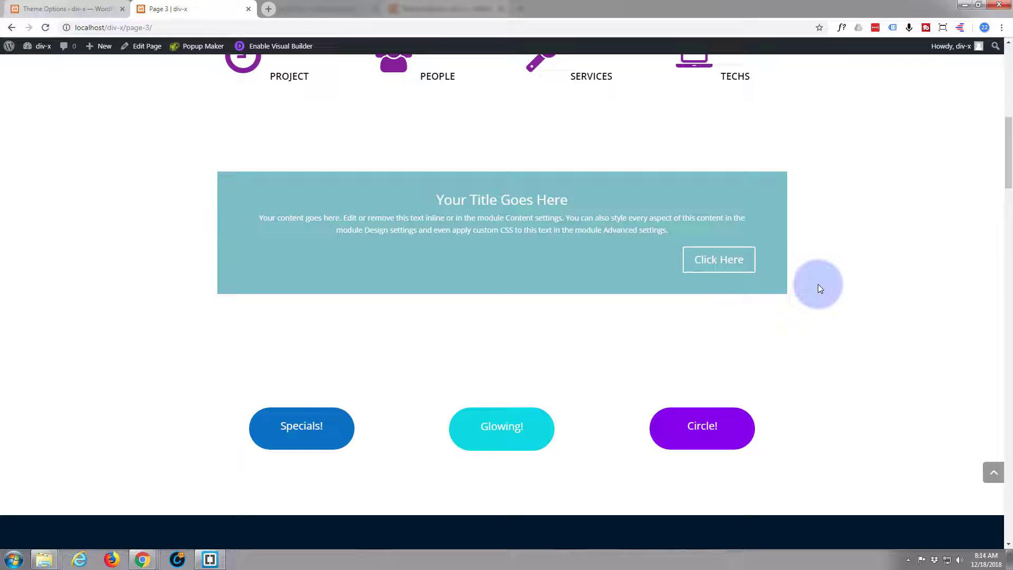
pyautogui.scroll(1, 821, 288)
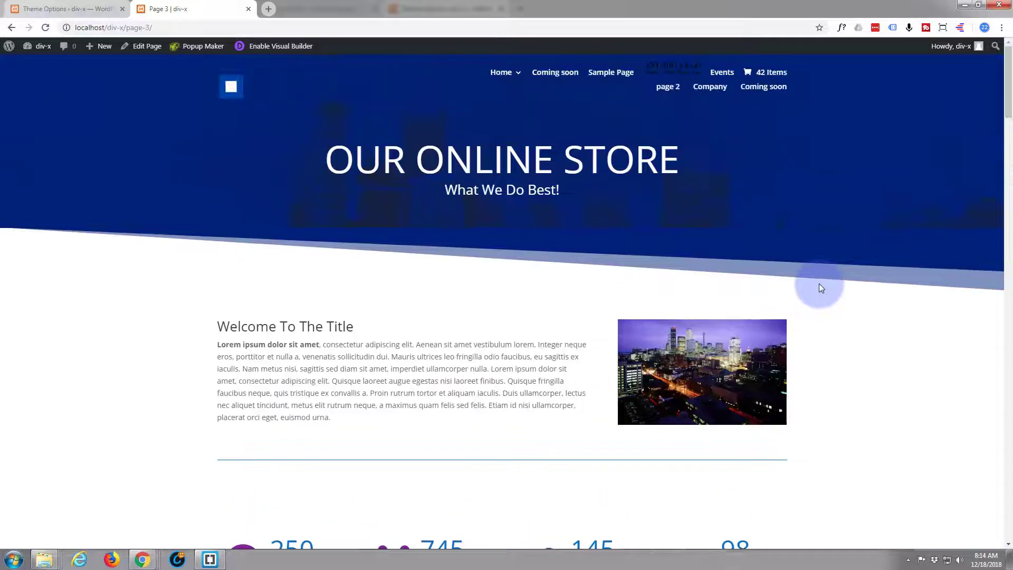